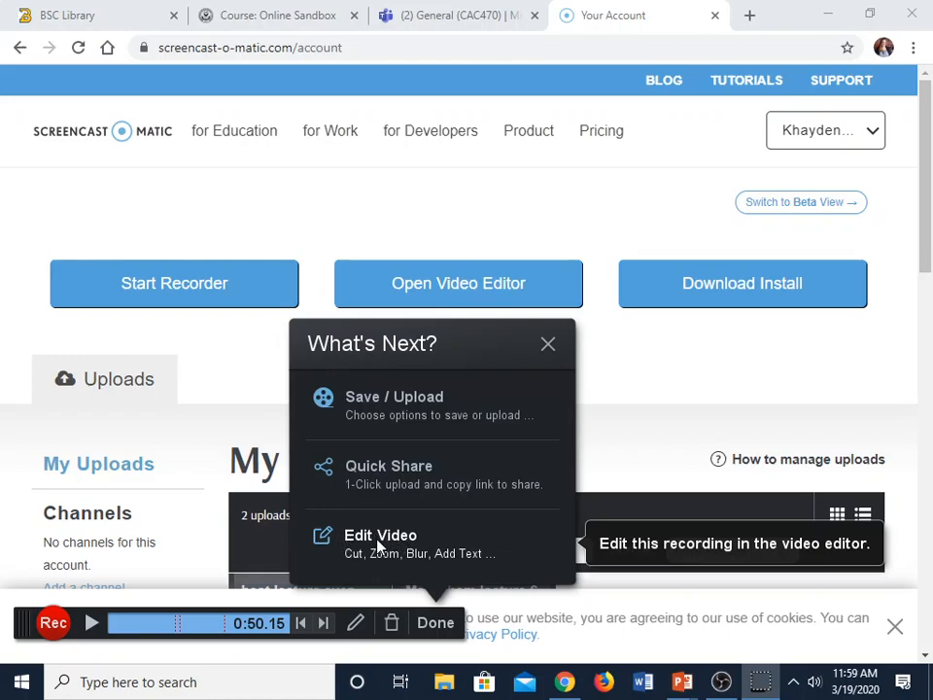
# - Publish the finished recording to Screencast-O-Matic with the title "Awesome"
pyautogui.click(369, 410)
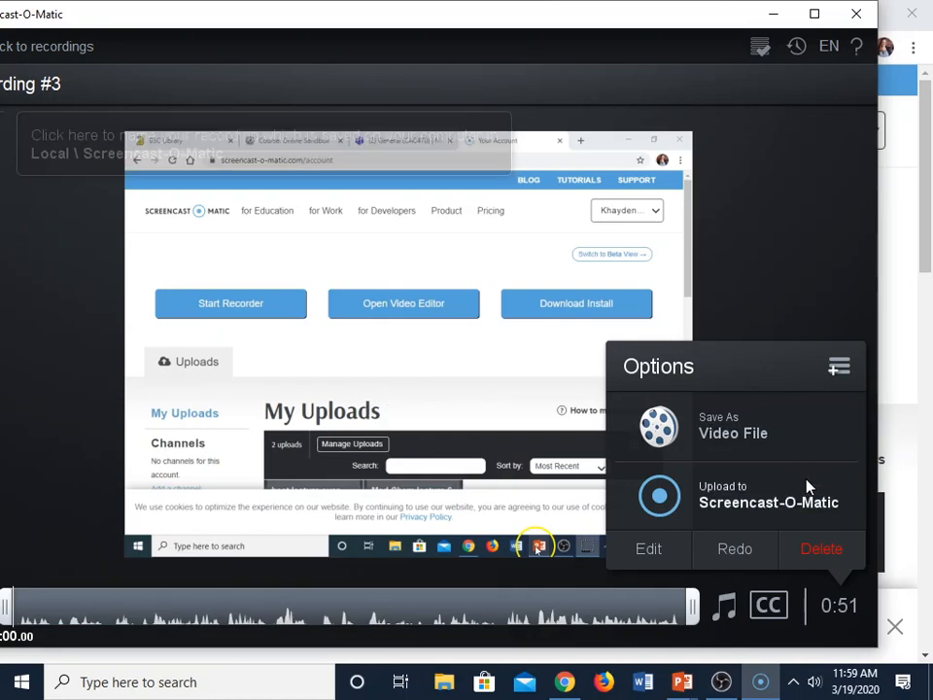
pyautogui.click(727, 504)
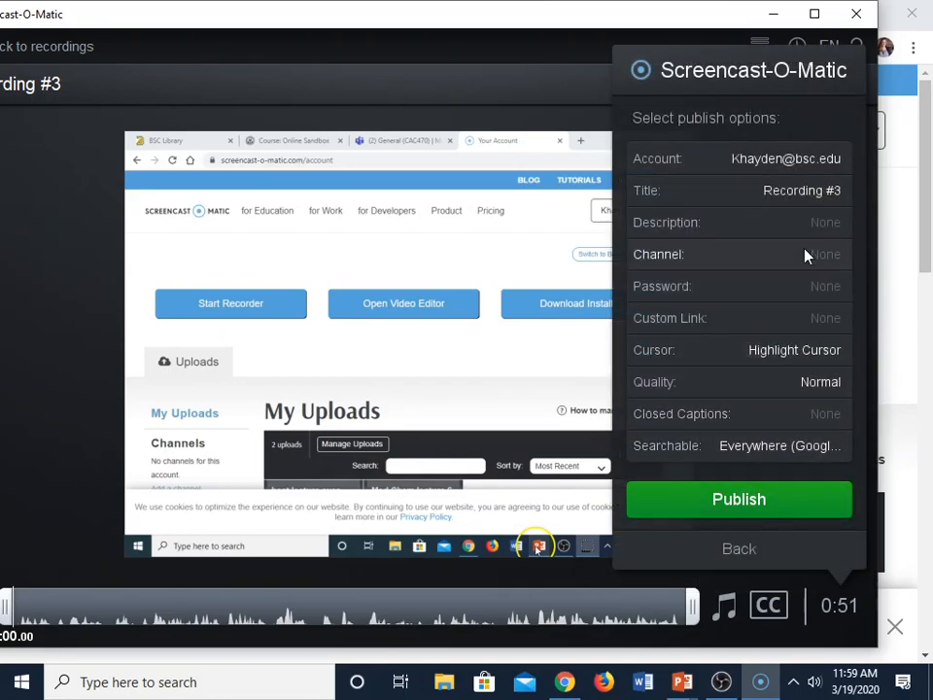
pyautogui.click(807, 190)
pyautogui.click(477, 261)
pyautogui.click(804, 190)
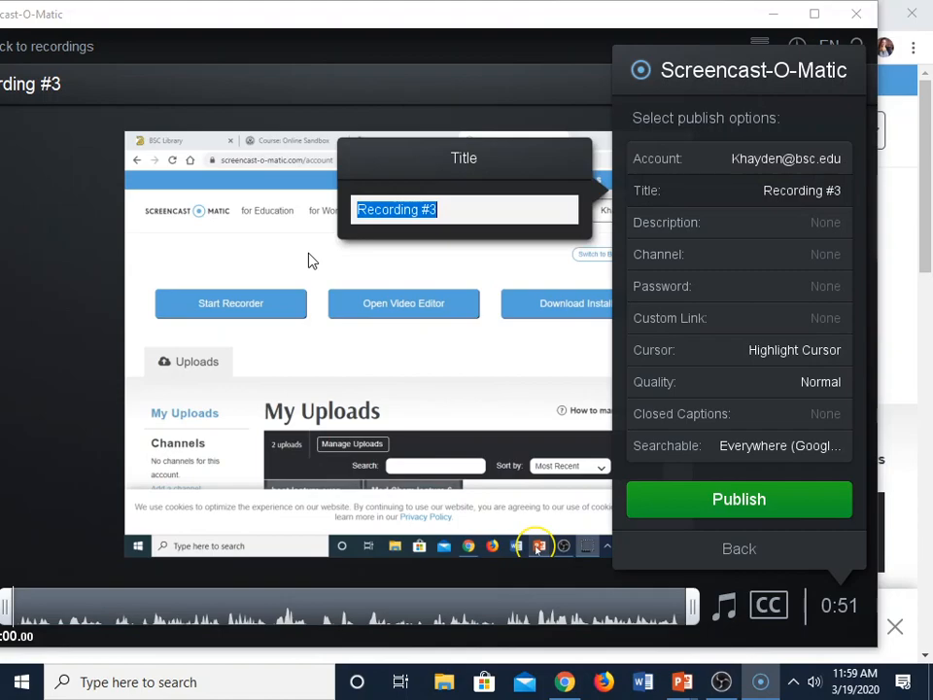
pyautogui.write('Awesome')
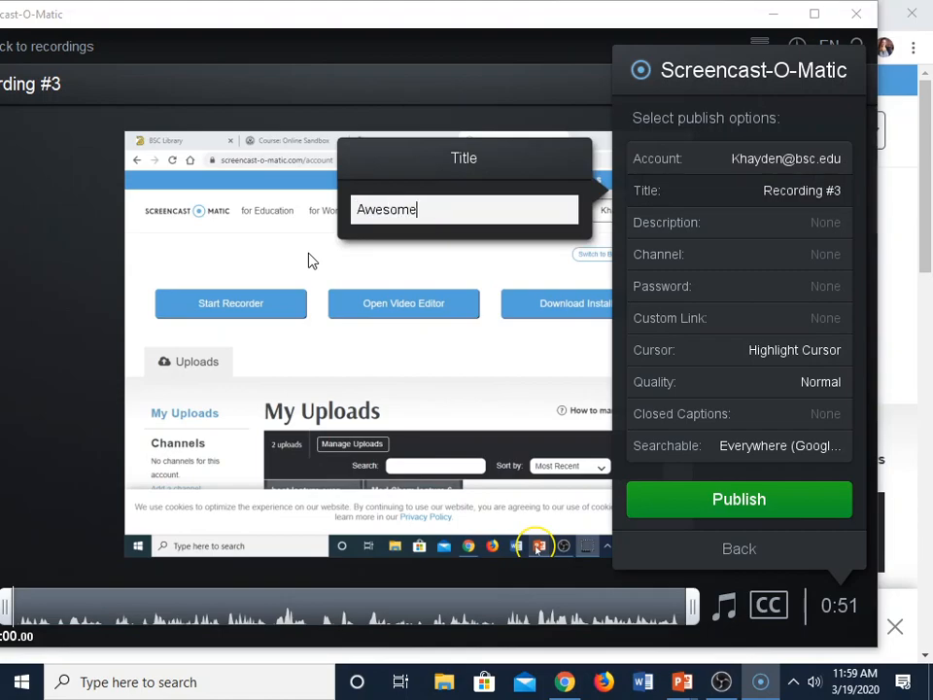
pyautogui.click(312, 260)
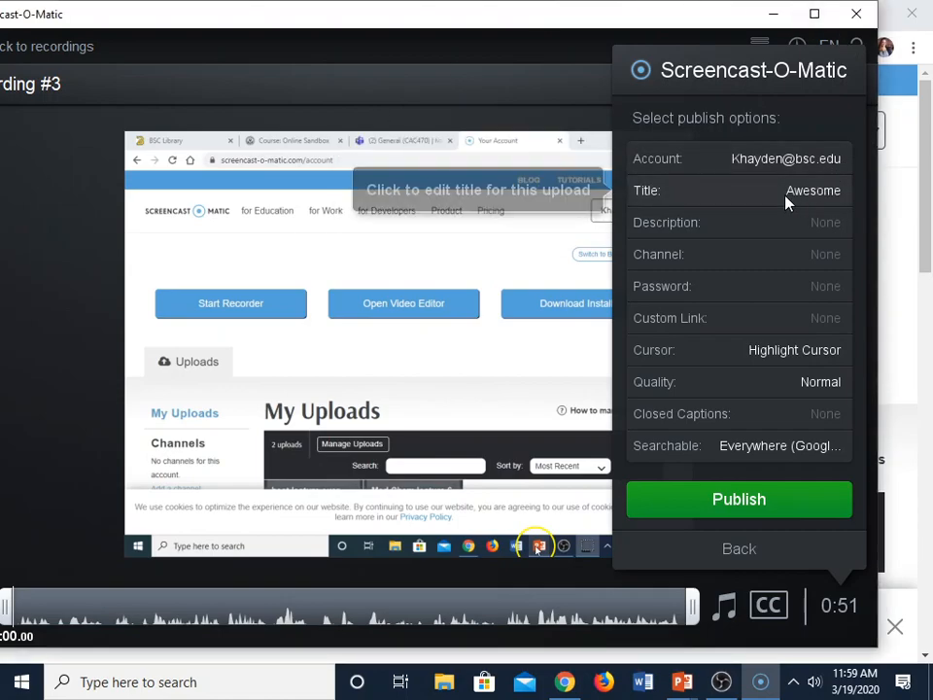
pyautogui.click(761, 504)
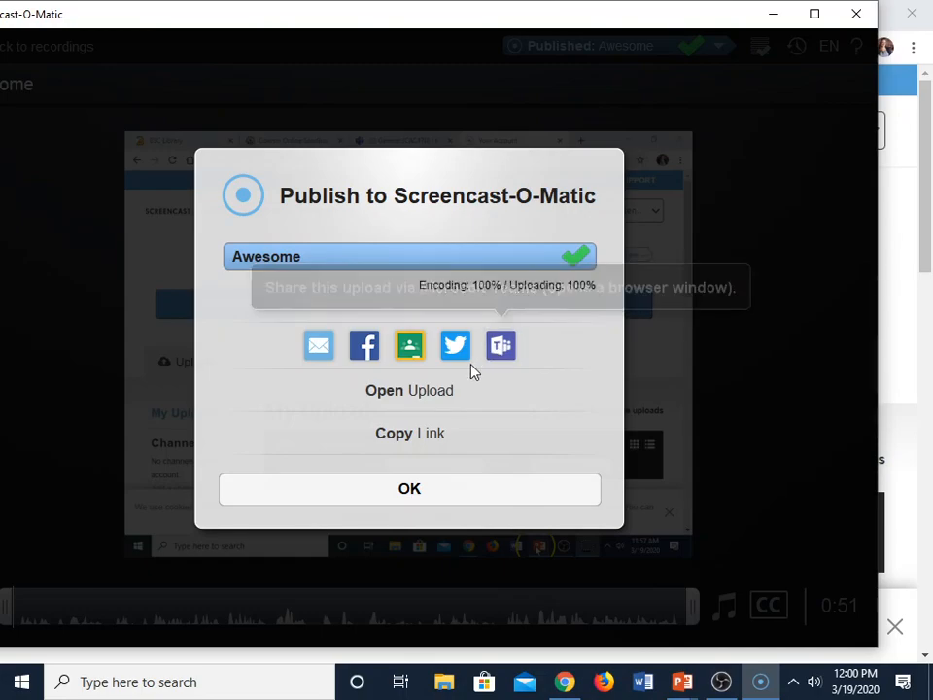
# - Open the published upload, set its embed width to Small (682px) and copy the embed code
pyautogui.click(393, 390)
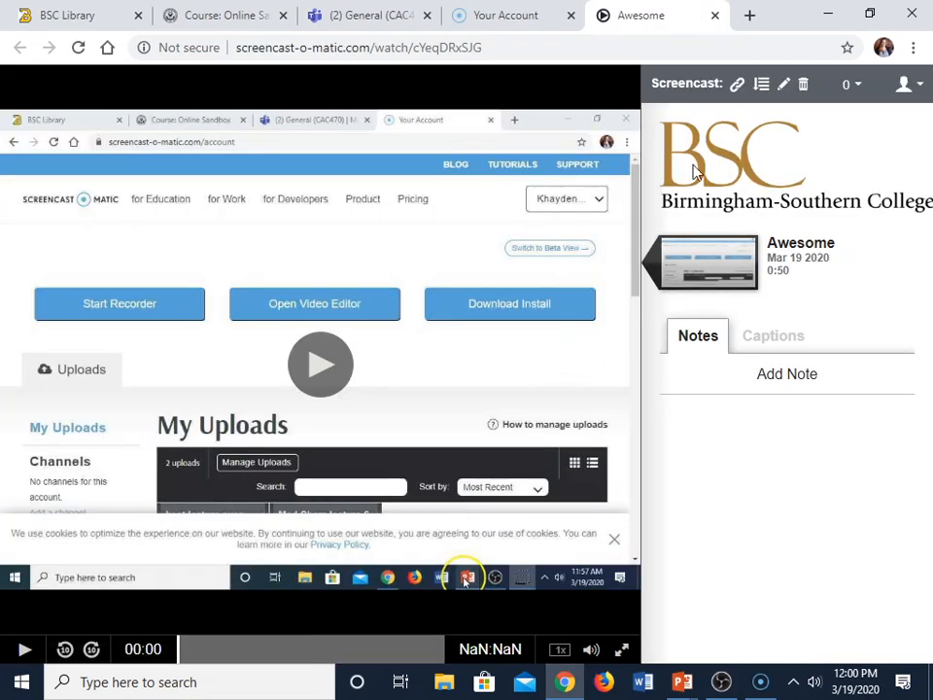
pyautogui.click(738, 88)
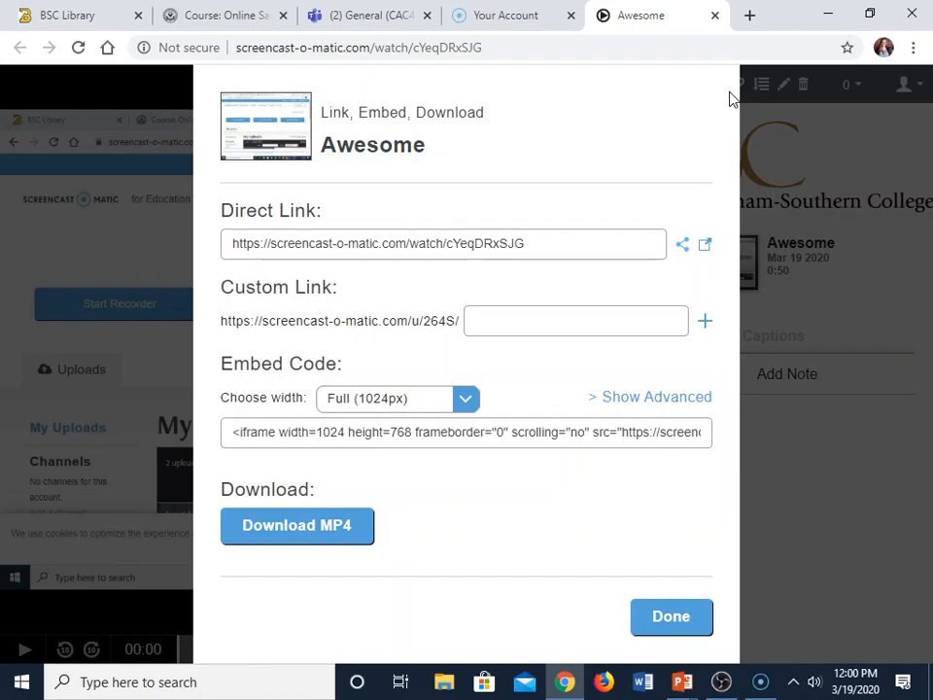
pyautogui.click(464, 402)
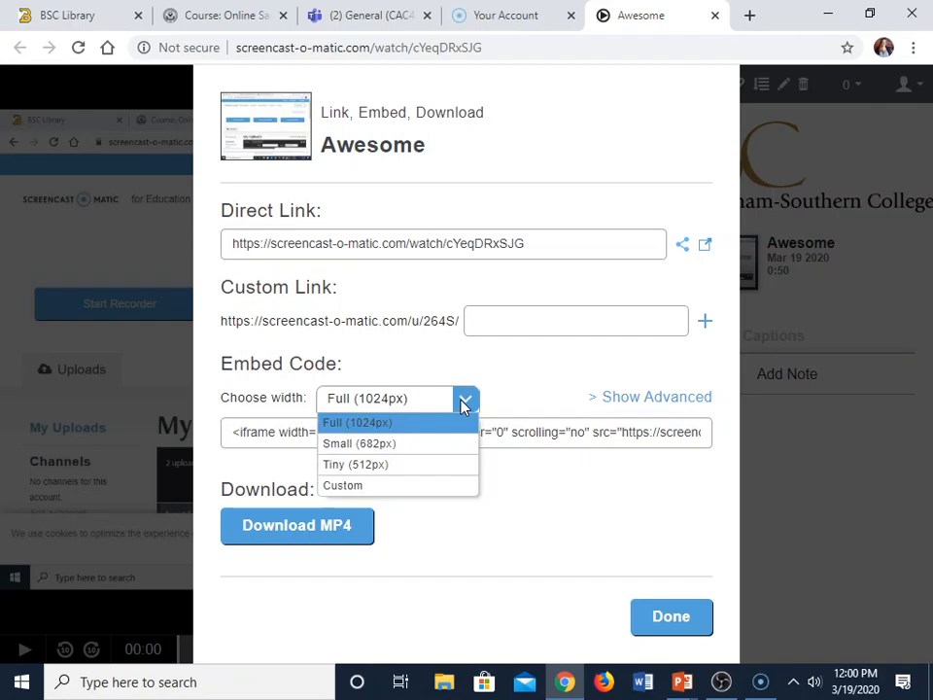
pyautogui.click(435, 446)
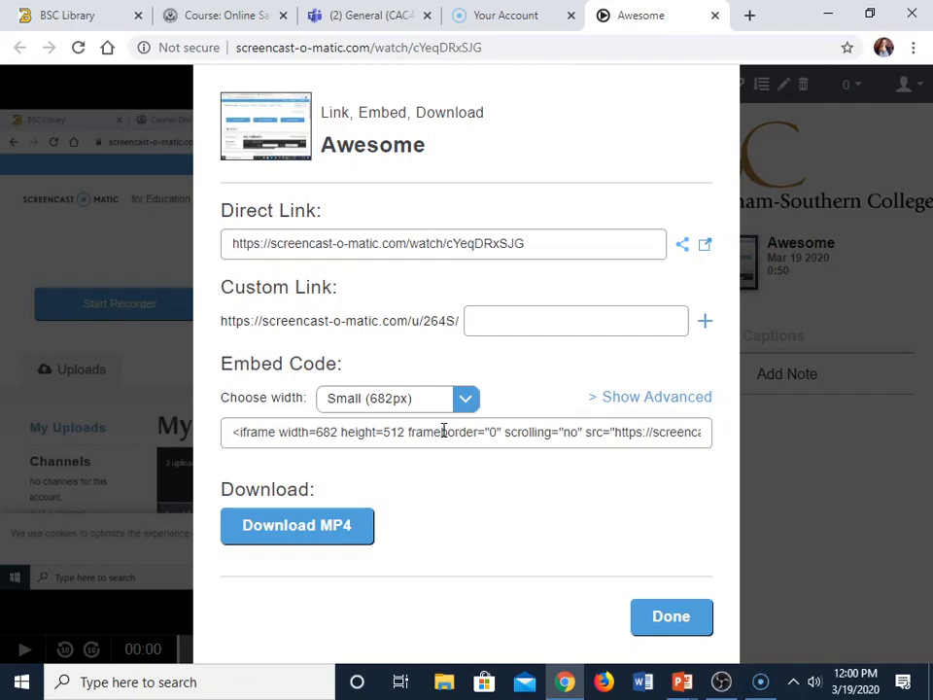
pyautogui.click(443, 431)
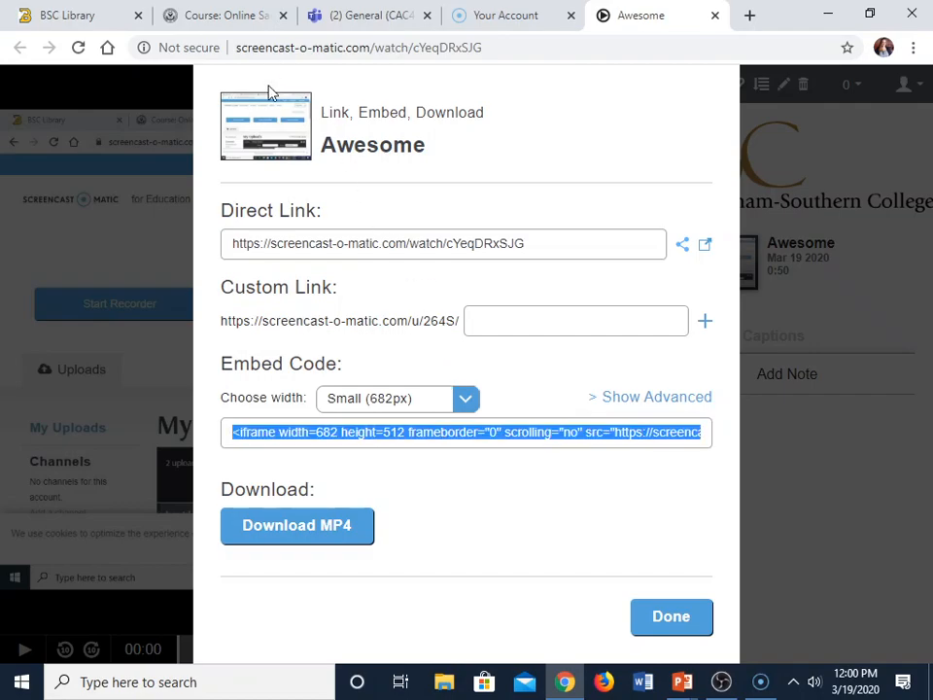
# - Switch to the Online Sandbox course in Moodle and add a Page resource to the Introduction section
pyautogui.click(243, 21)
pyautogui.scroll(-7, 499, 381)
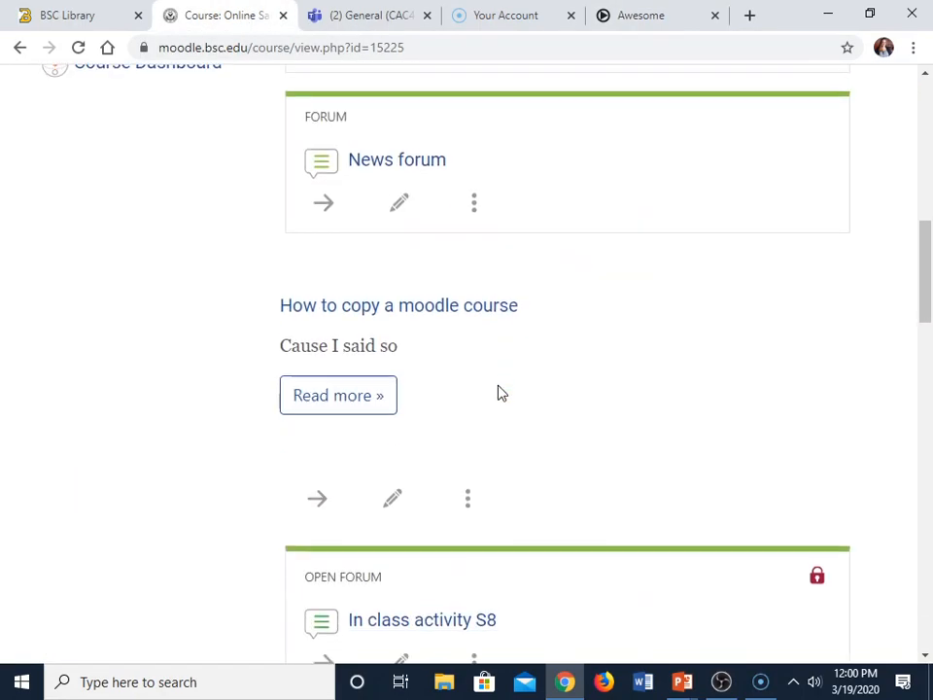
pyautogui.scroll(-15, 499, 391)
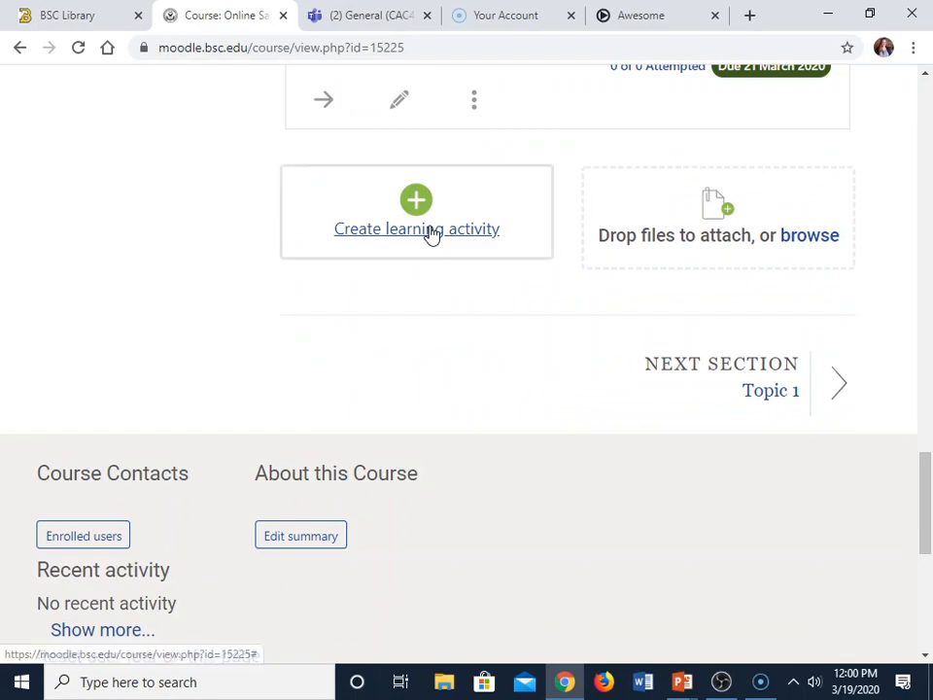
pyautogui.click(432, 231)
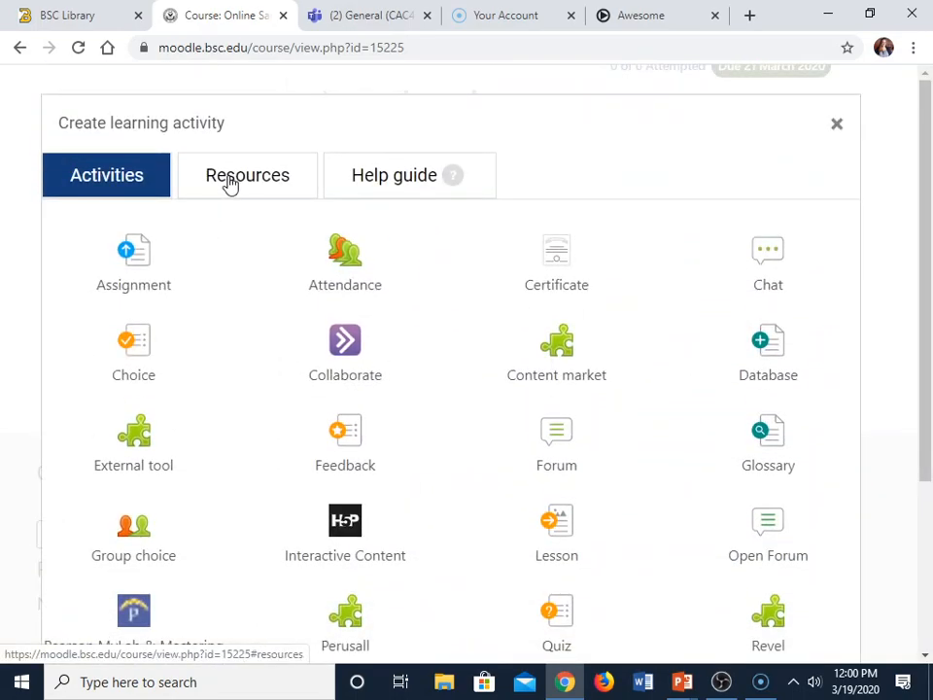
pyautogui.click(228, 184)
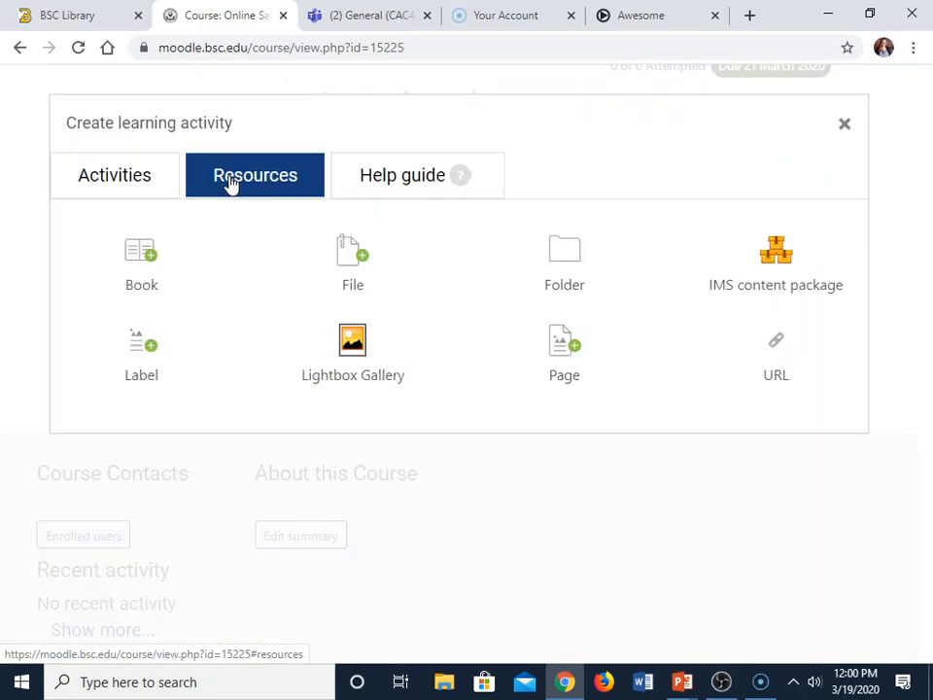
pyautogui.click(565, 377)
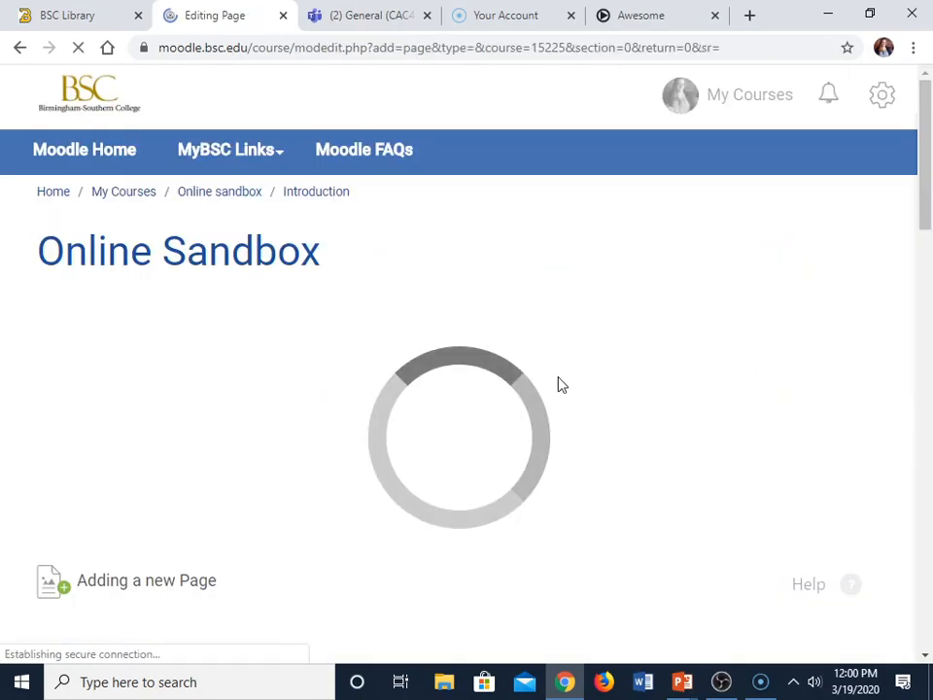
# - Name the page "Awesome video" and enter "details" as its description
pyautogui.click(505, 425)
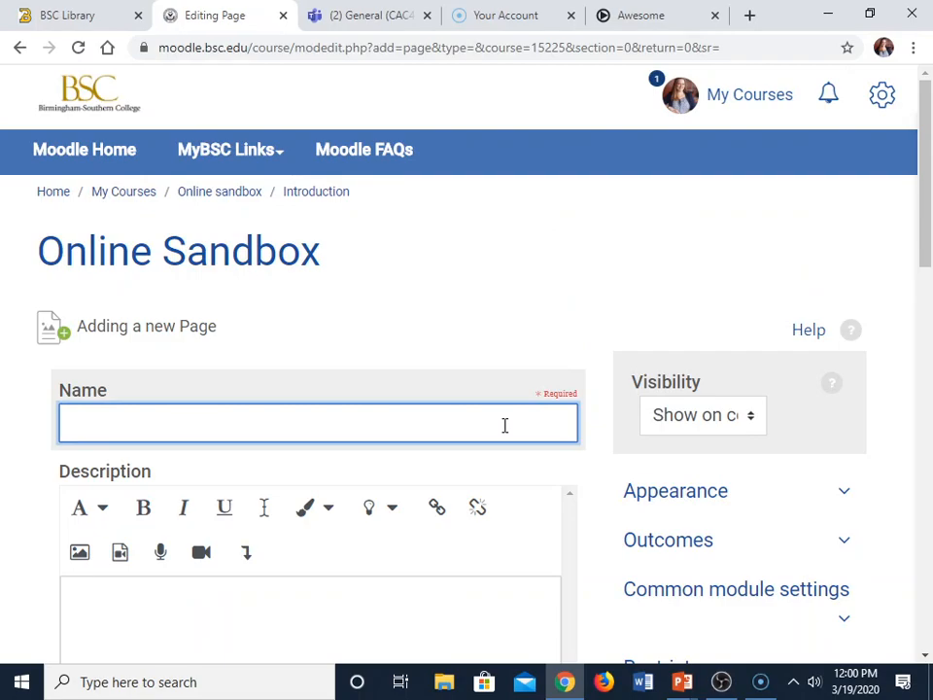
pyautogui.write('Awesome video')
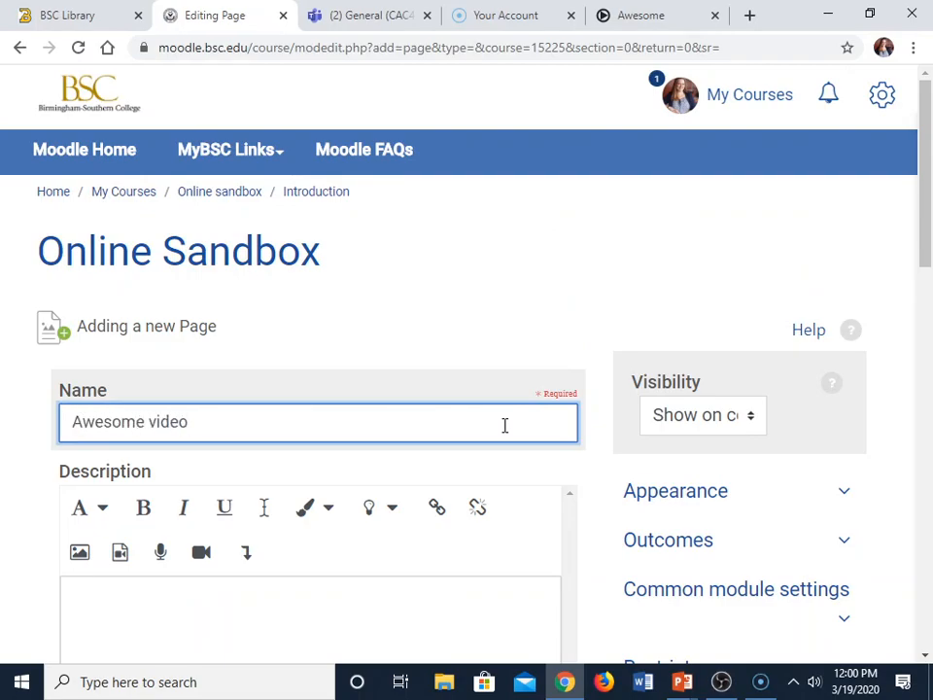
pyautogui.scroll(-4, 505, 425)
pyautogui.click(470, 288)
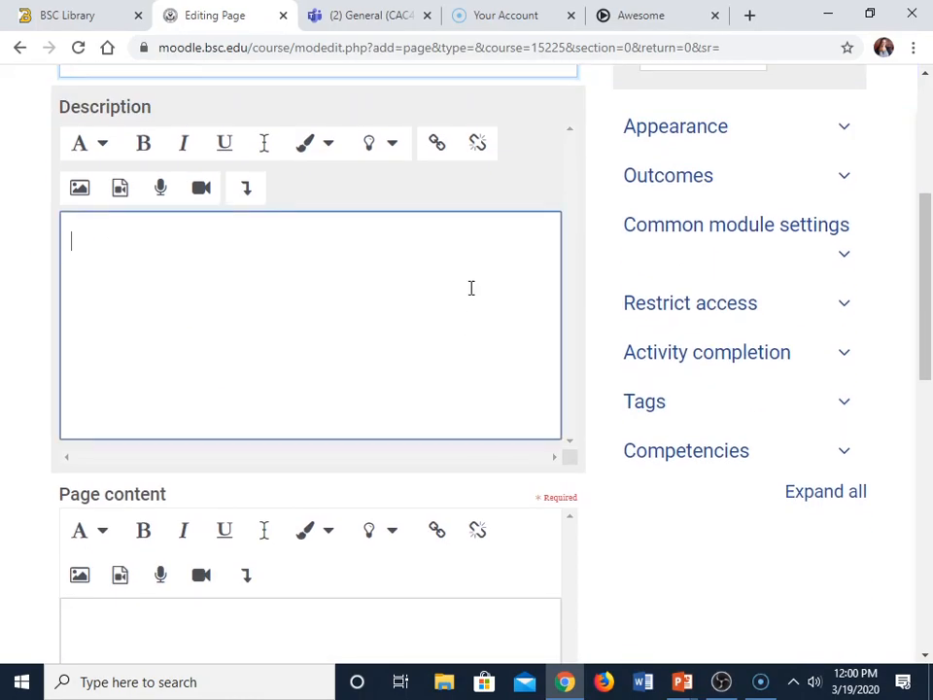
pyautogui.write('details')
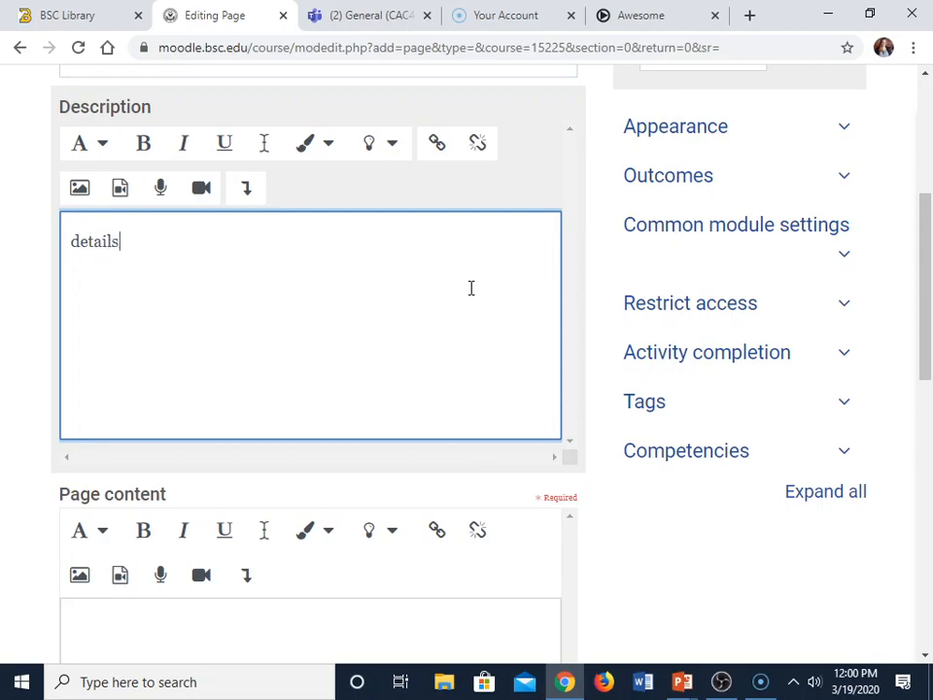
# - Show the page content as HTML source and paste the copied video embed code into it
pyautogui.scroll(-2, 466, 298)
pyautogui.click(296, 497)
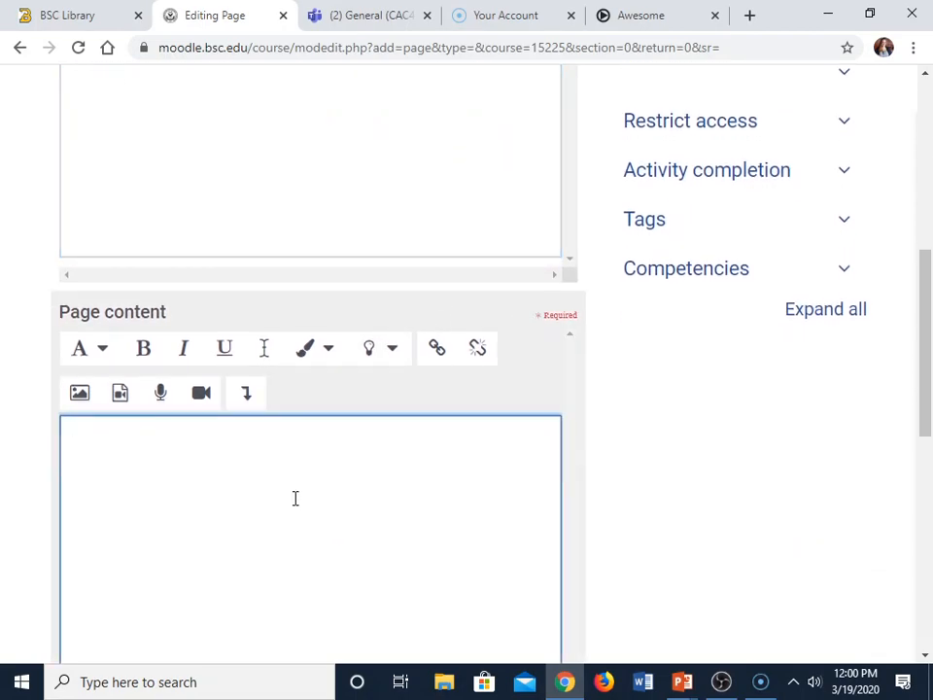
pyautogui.click(248, 400)
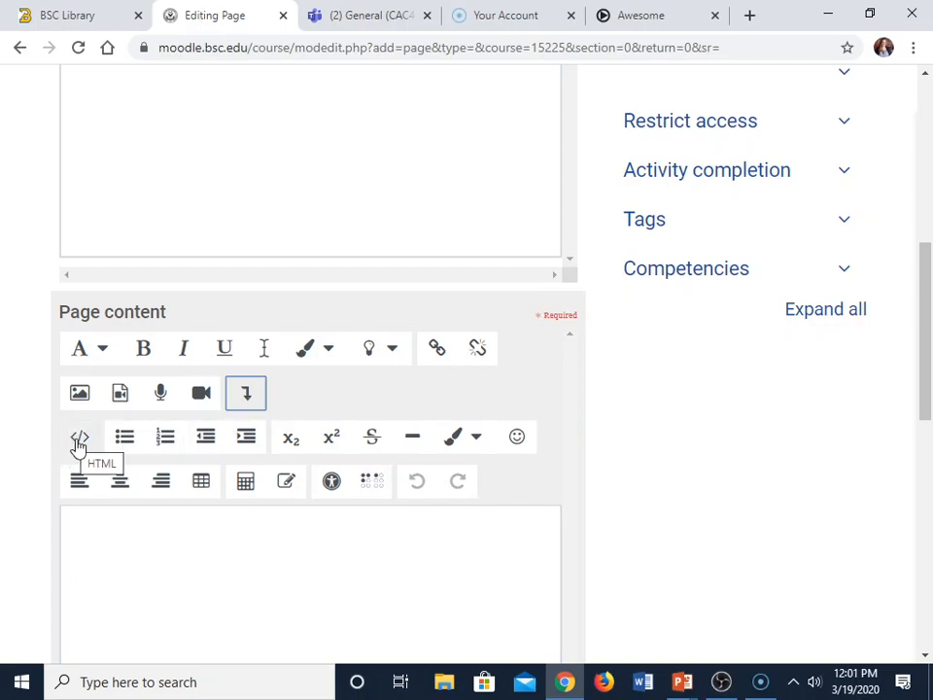
pyautogui.click(78, 442)
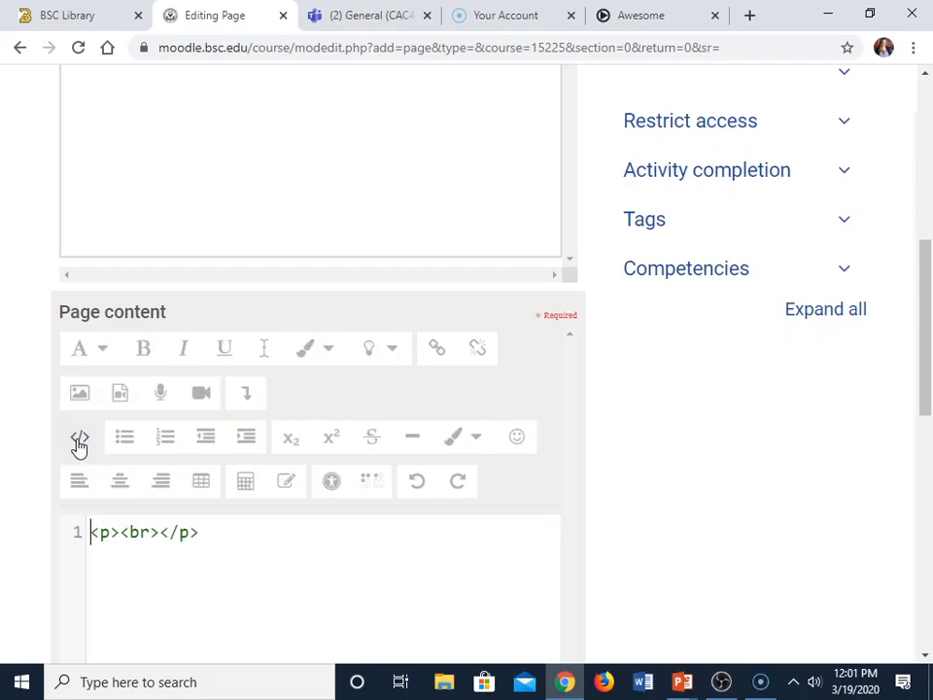
pyautogui.write('<iframe width=682 height=512 frameborder="0" scrolling="no" src="https://screencast-o-matic.com/embed?sc=cYeqDRxSJG&v=5&ff=1" allowfullscreen="true"></iframe>')
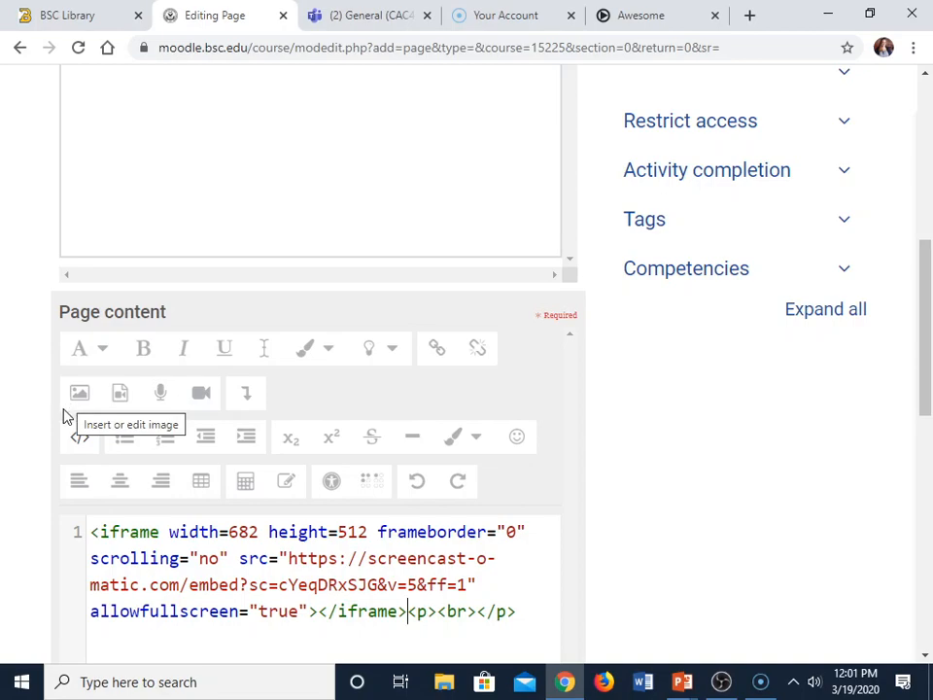
# - Save the new page and return to the course
pyautogui.scroll(-5, 55, 434)
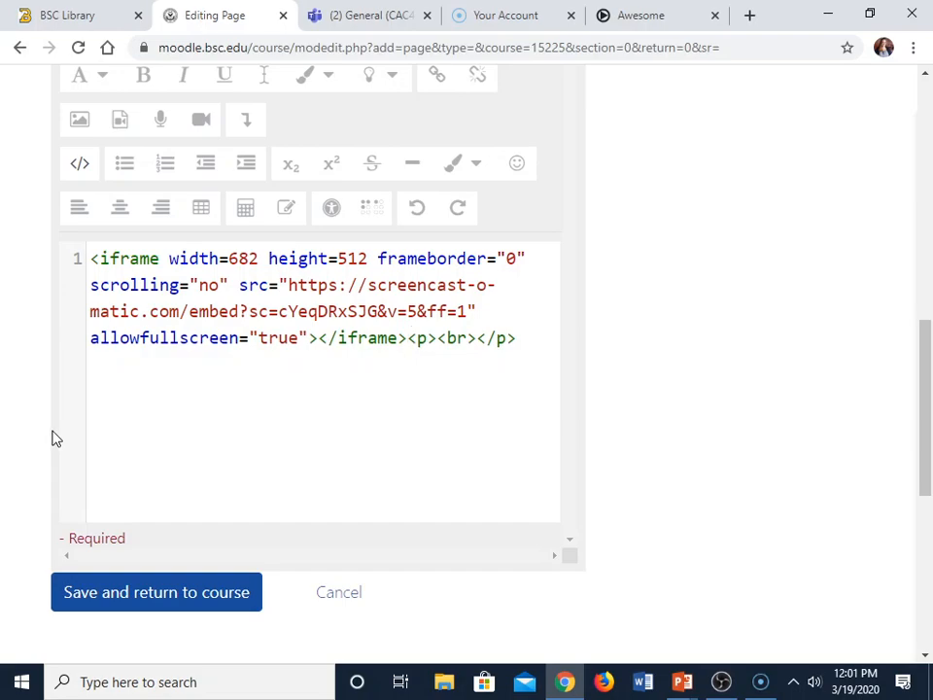
pyautogui.scroll(-2, 55, 434)
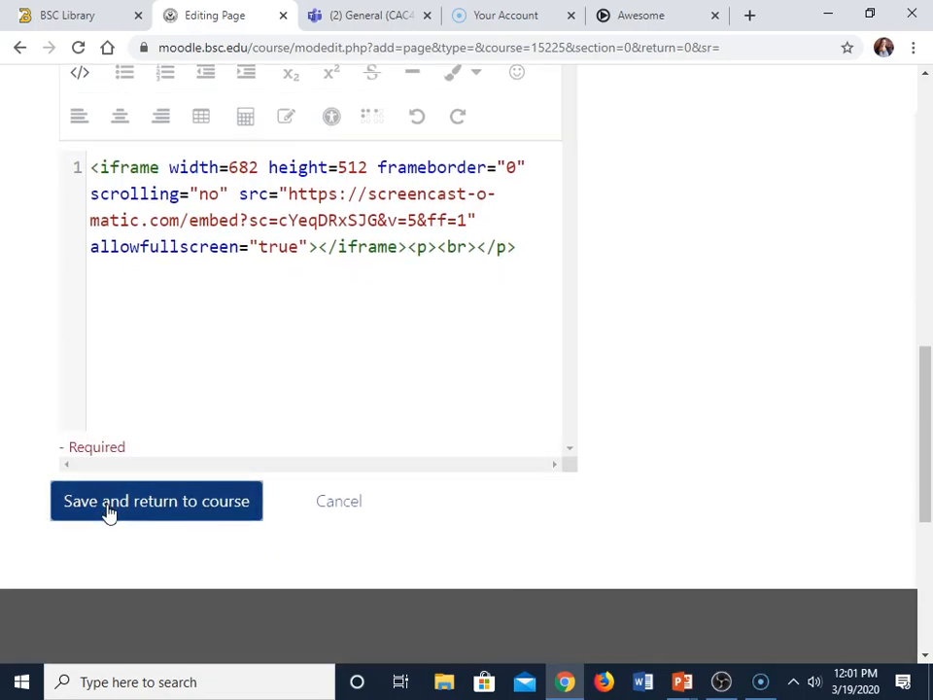
pyautogui.click(109, 512)
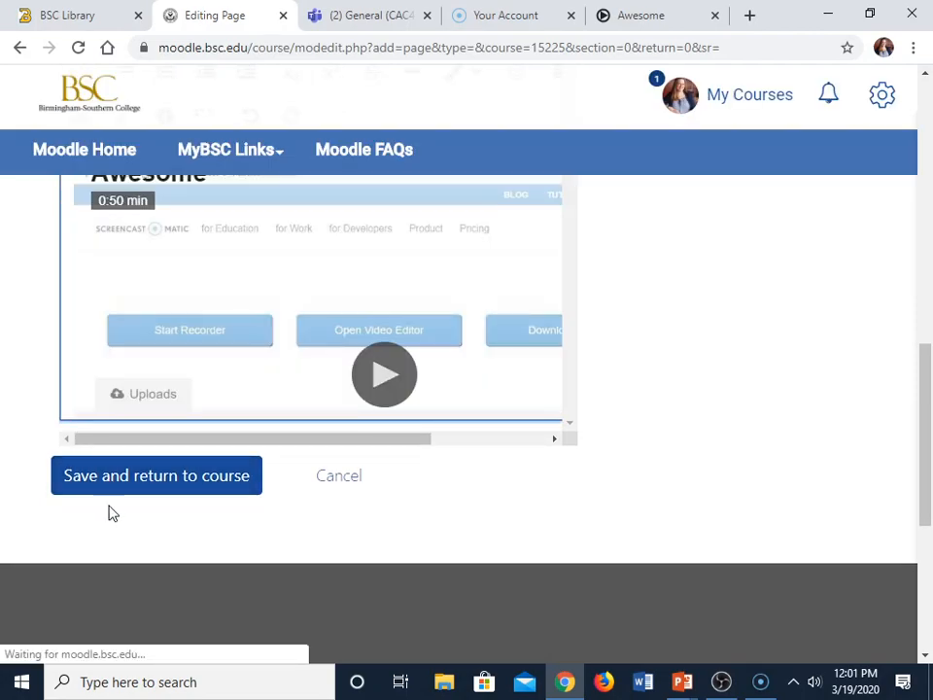
# - Expand the "Awesome video" page in the course, play its embedded video briefly and pause it
pyautogui.scroll(-6, 516, 516)
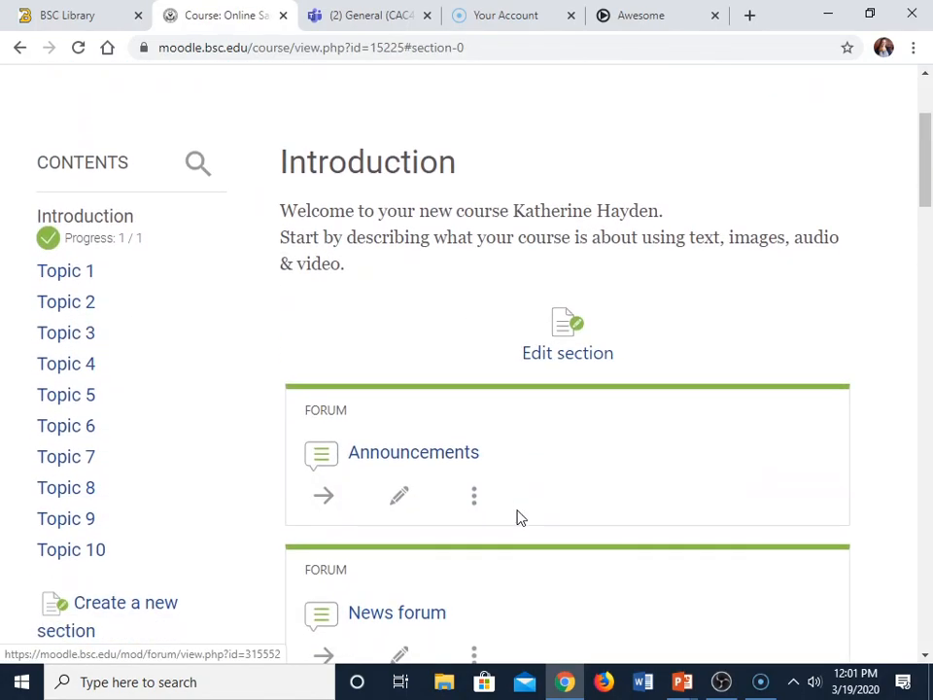
pyautogui.scroll(-12, 517, 516)
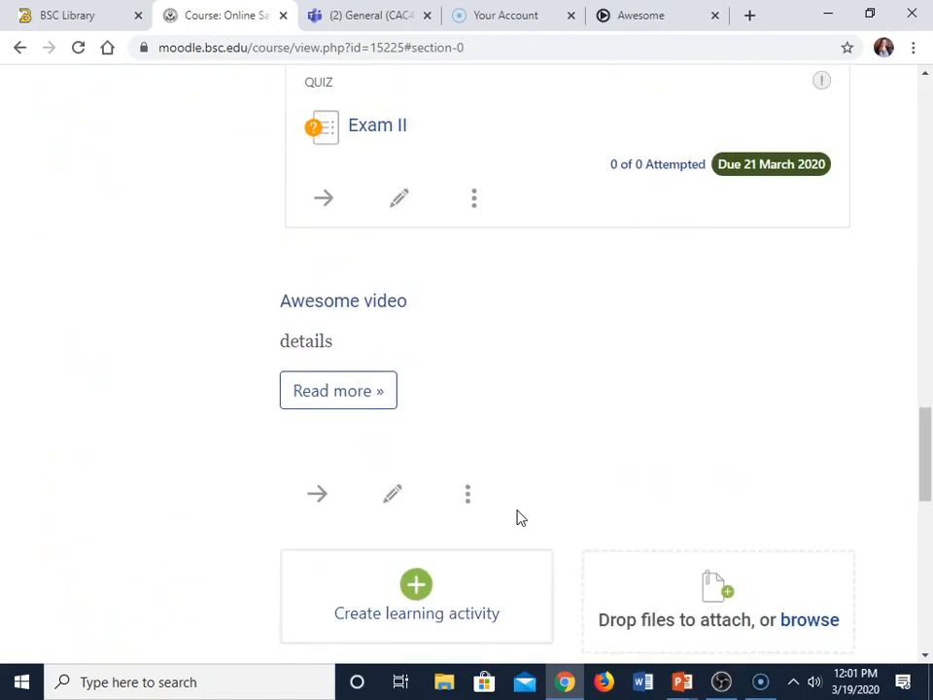
pyautogui.scroll(4, 520, 518)
pyautogui.click(310, 471)
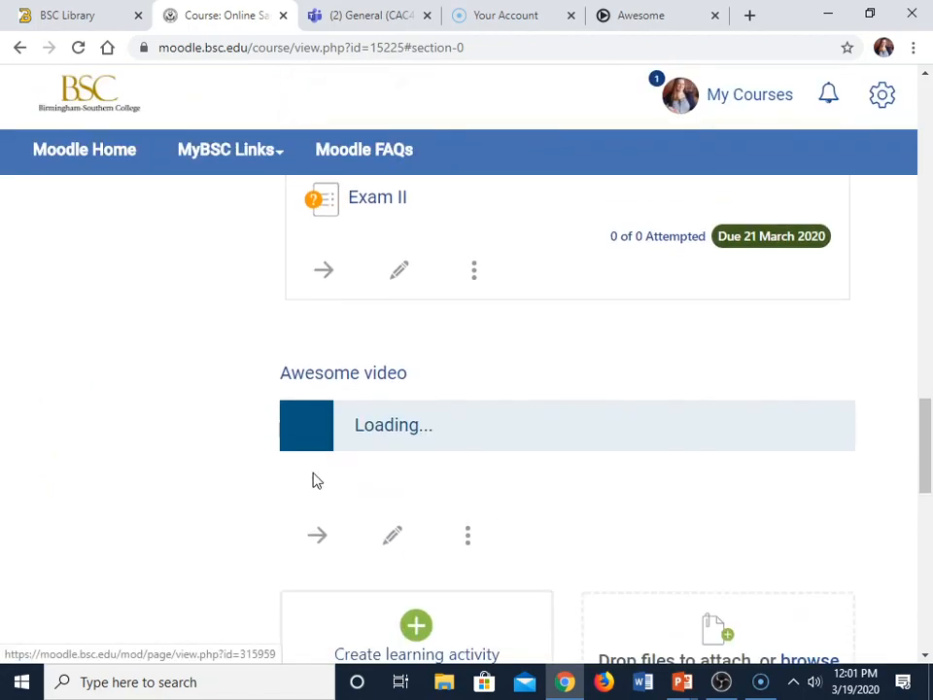
pyautogui.scroll(-3, 516, 522)
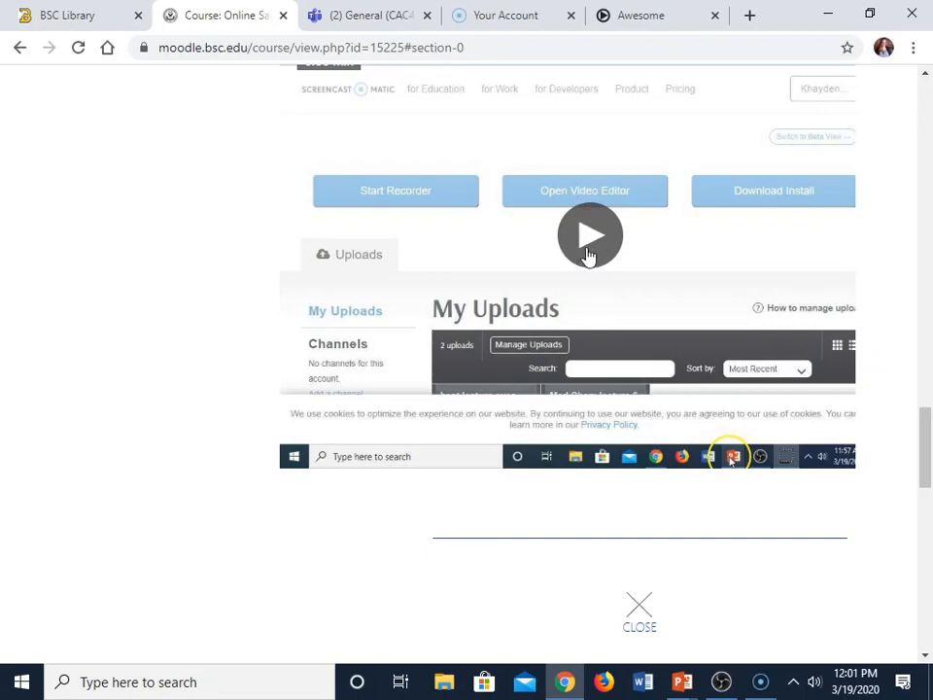
pyautogui.scroll(2, 667, 316)
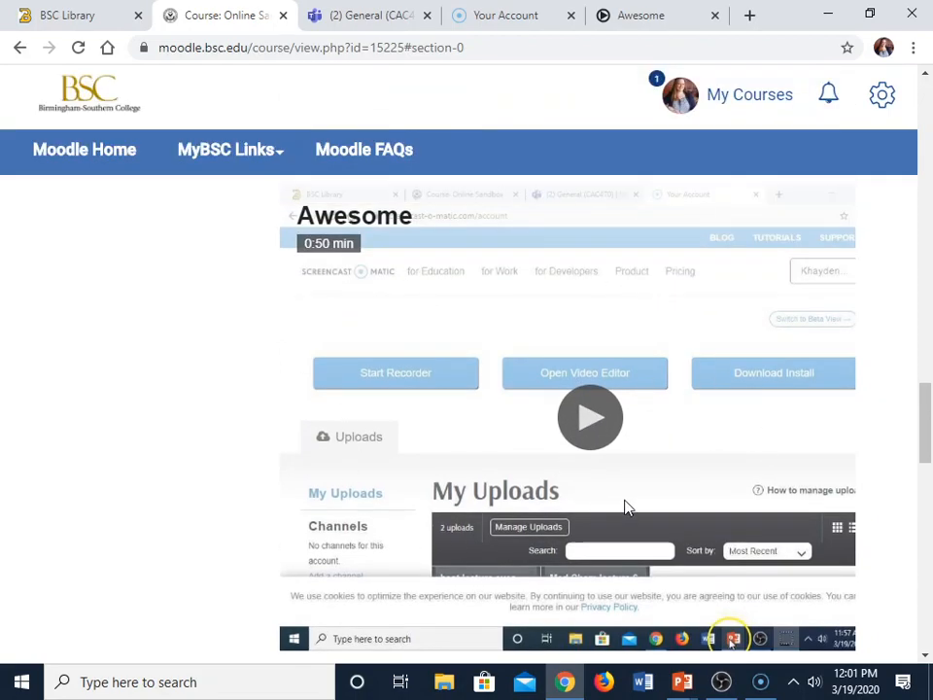
pyautogui.click(586, 444)
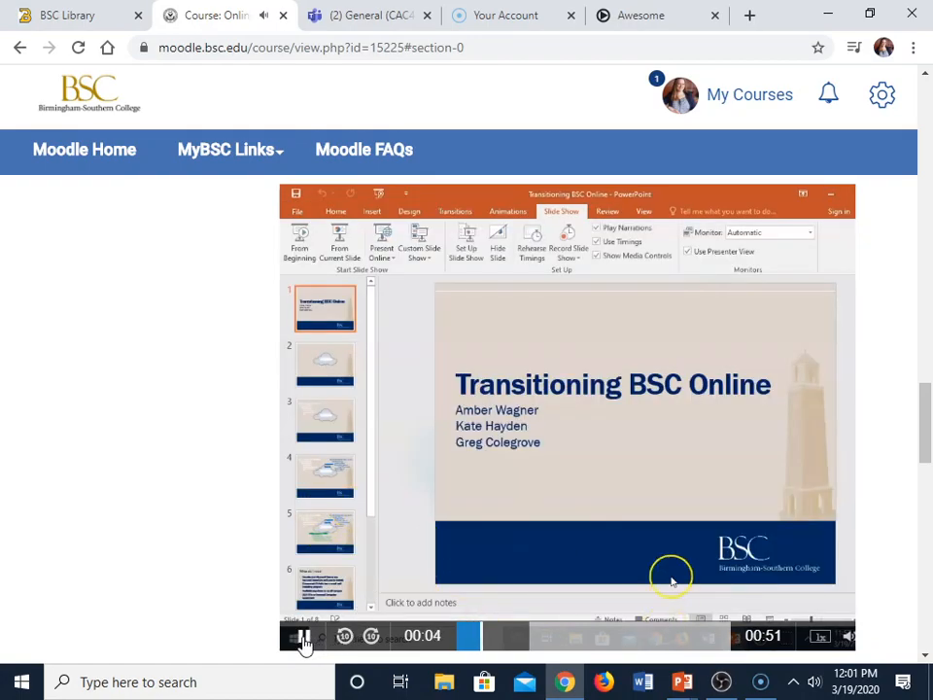
pyautogui.click(303, 637)
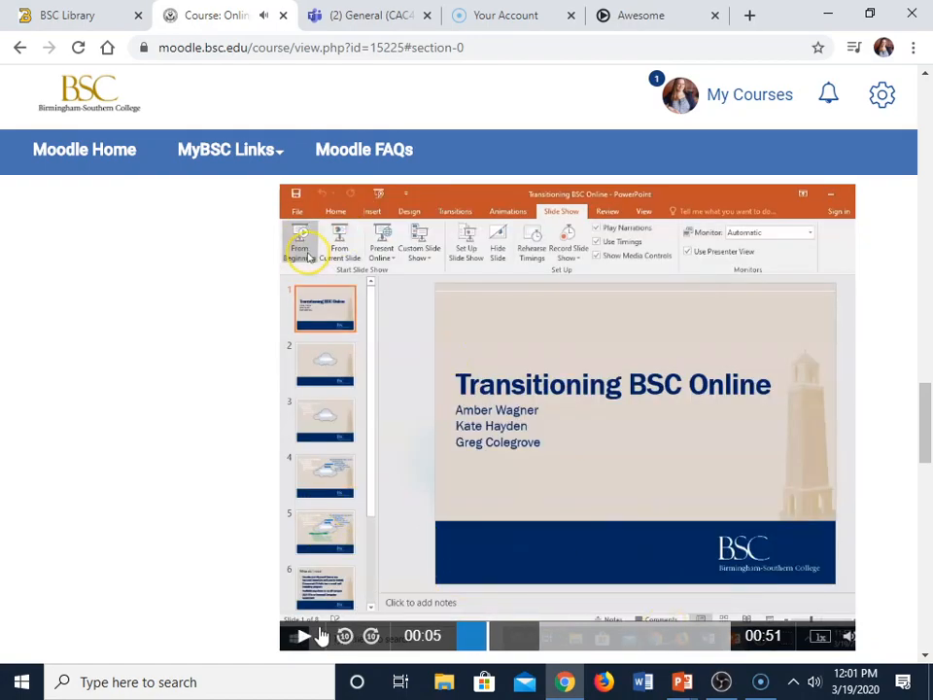
# - Switch to the Screencast-O-Matic account, view the uploaded "best lecture ever" video and close it
pyautogui.scroll(-4, 614, 466)
pyautogui.scroll(3, 614, 466)
pyautogui.scroll(3, 614, 466)
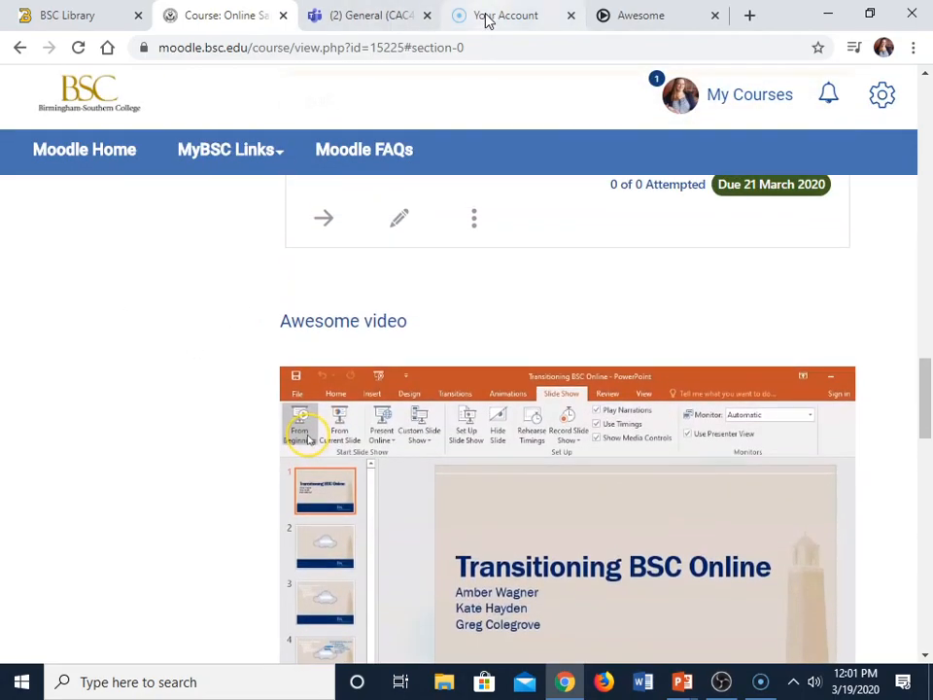
pyautogui.click(489, 17)
pyautogui.scroll(-5, 442, 268)
pyautogui.scroll(2, 435, 277)
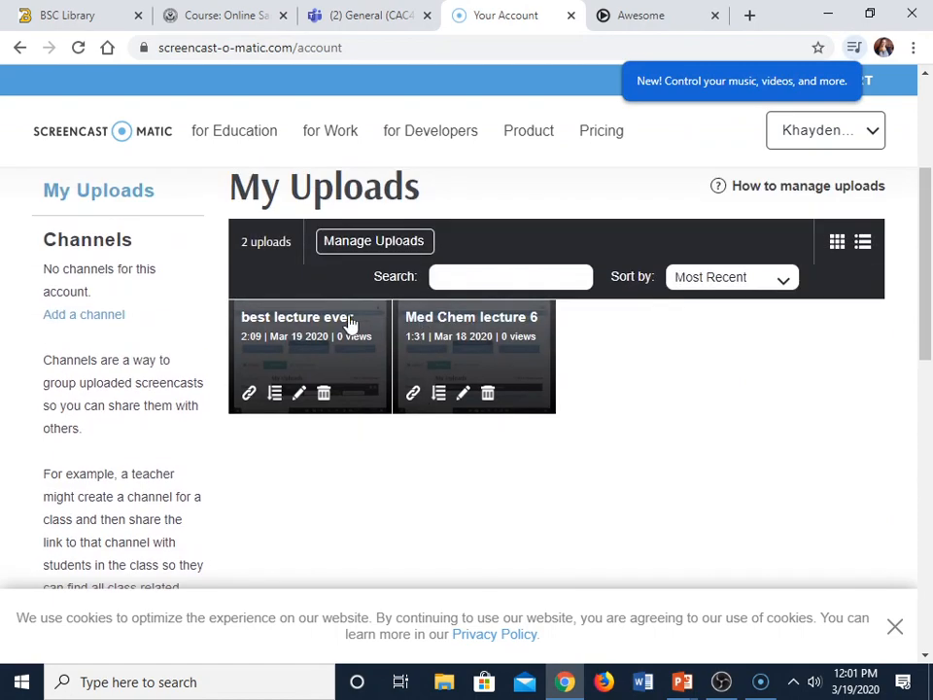
pyautogui.click(322, 319)
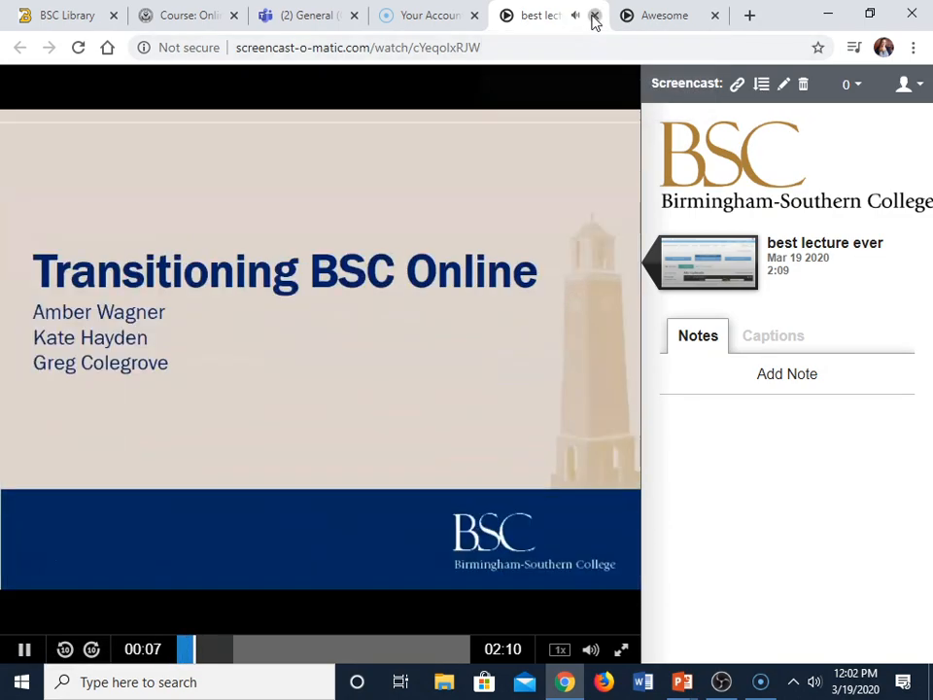
pyautogui.click(595, 15)
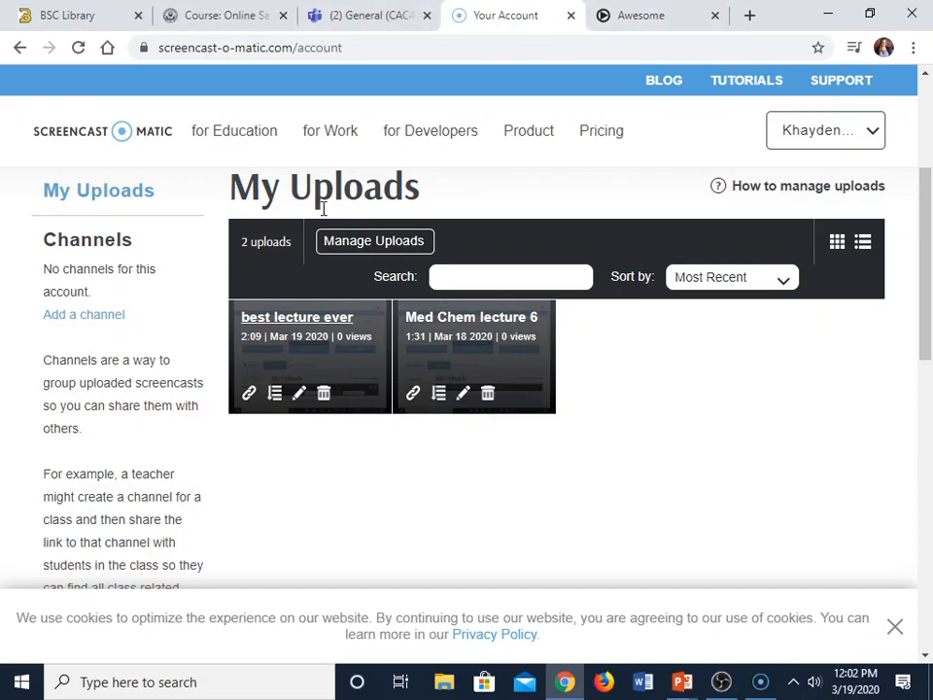
pyautogui.click(721, 681)
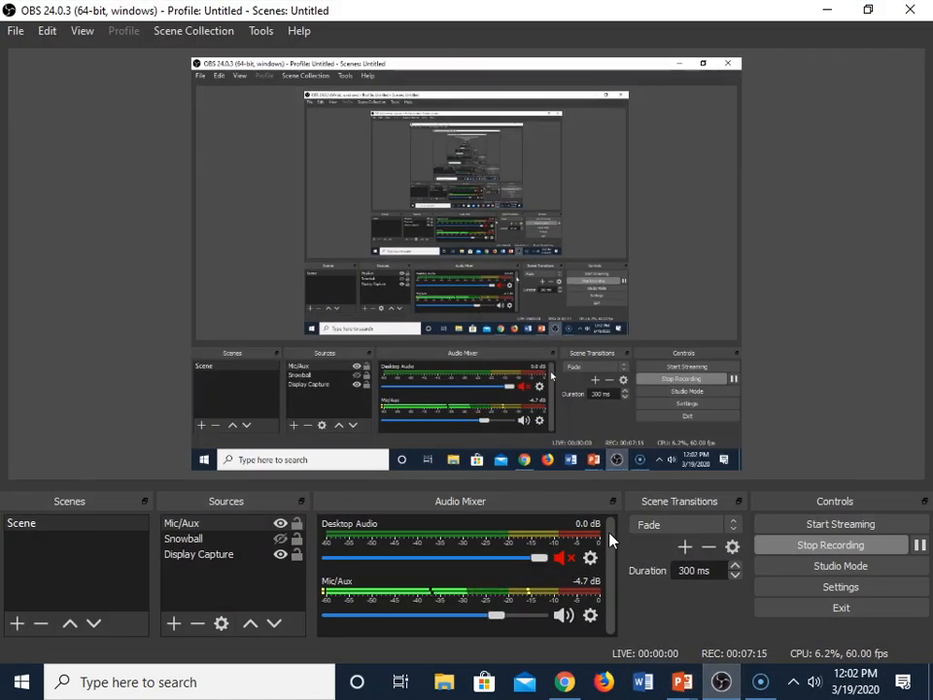